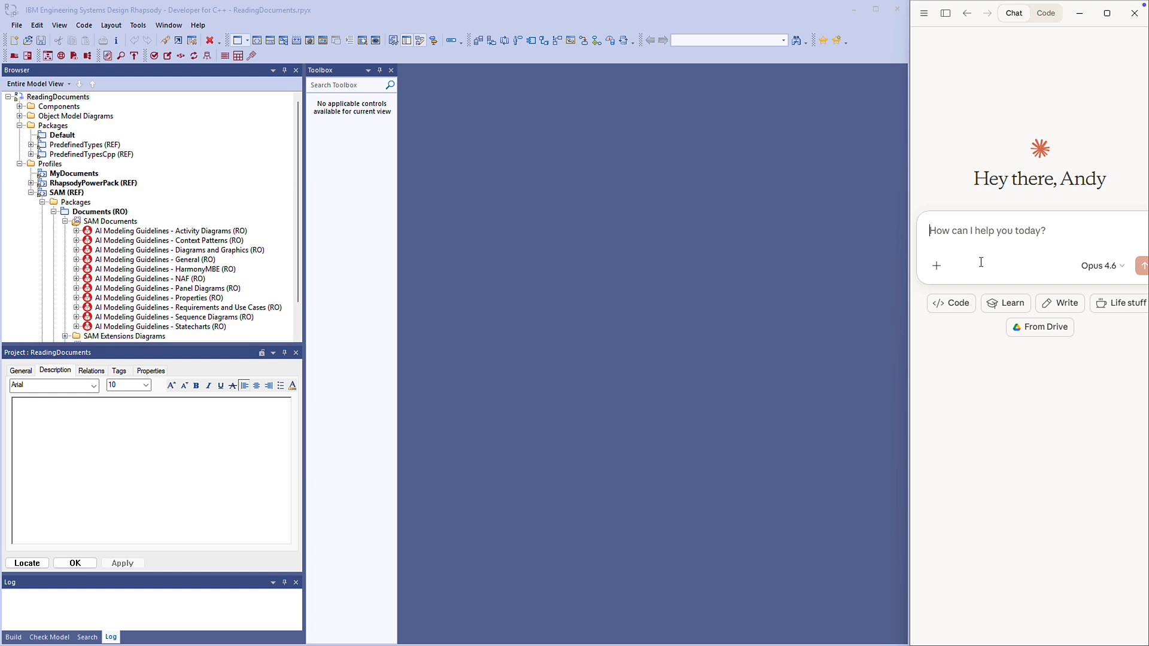
# Ask Claude "What documents are available in Rhapsody ?"
pyautogui.write('What documents are available in Rhapsody ?')
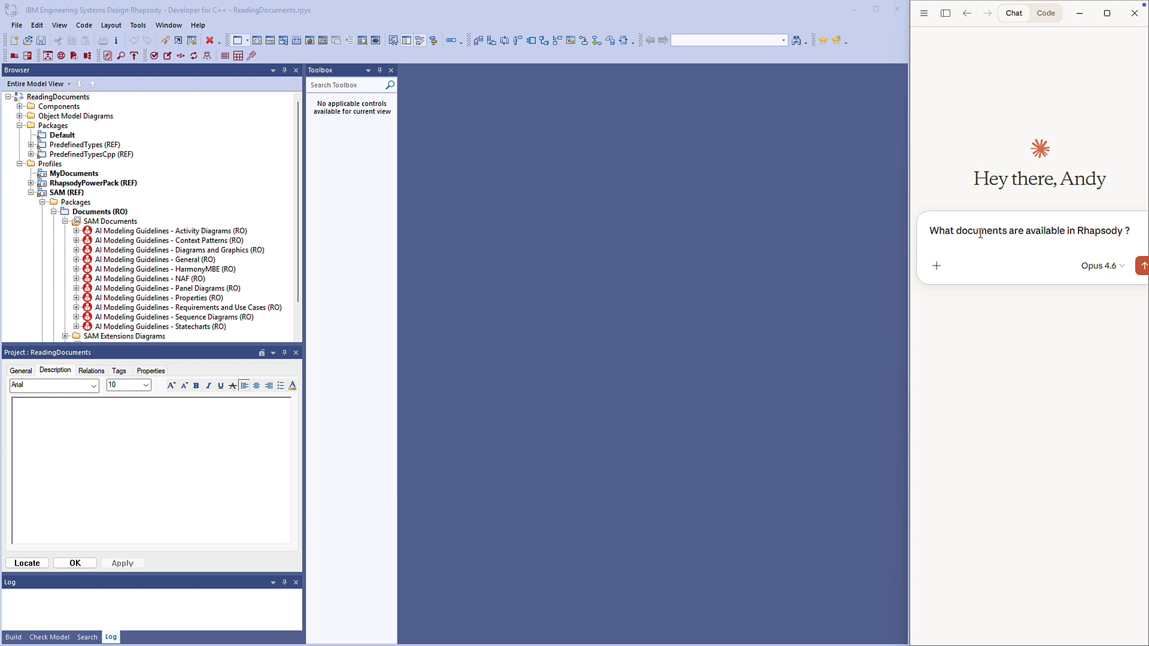
pyautogui.press('Return')
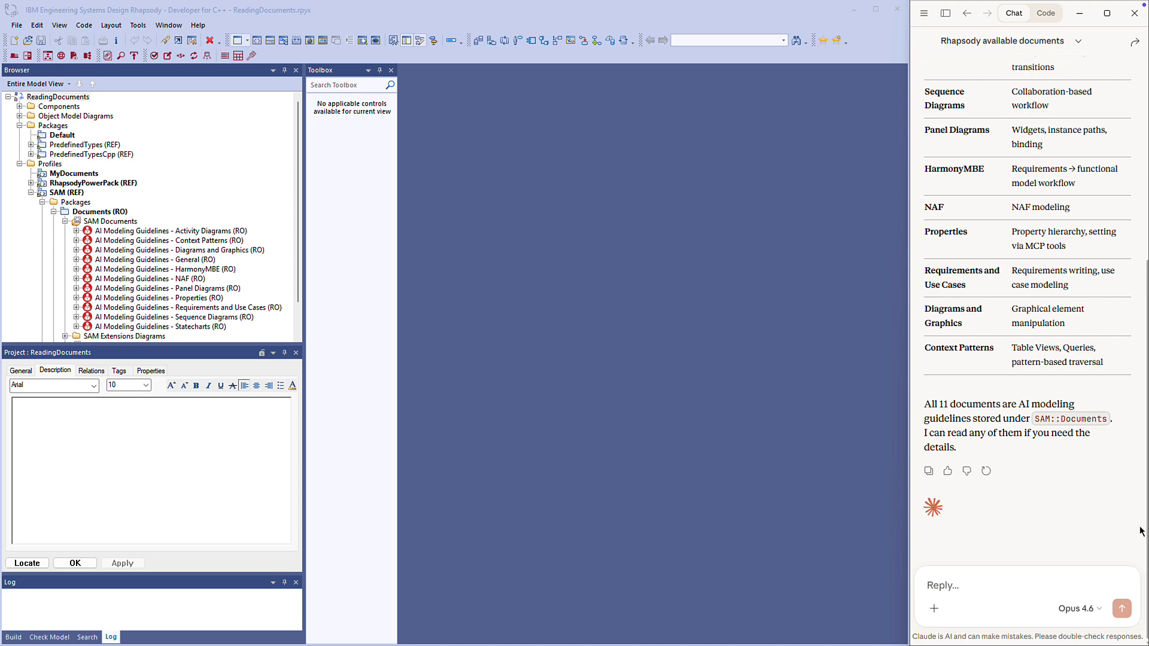
# In Rhapsody, add Configuring OSLC Artifact Appearance.pdf to the MyDocuments profile as a controlled file, copying it next to the owner's unit file
pyautogui.click(76, 175)
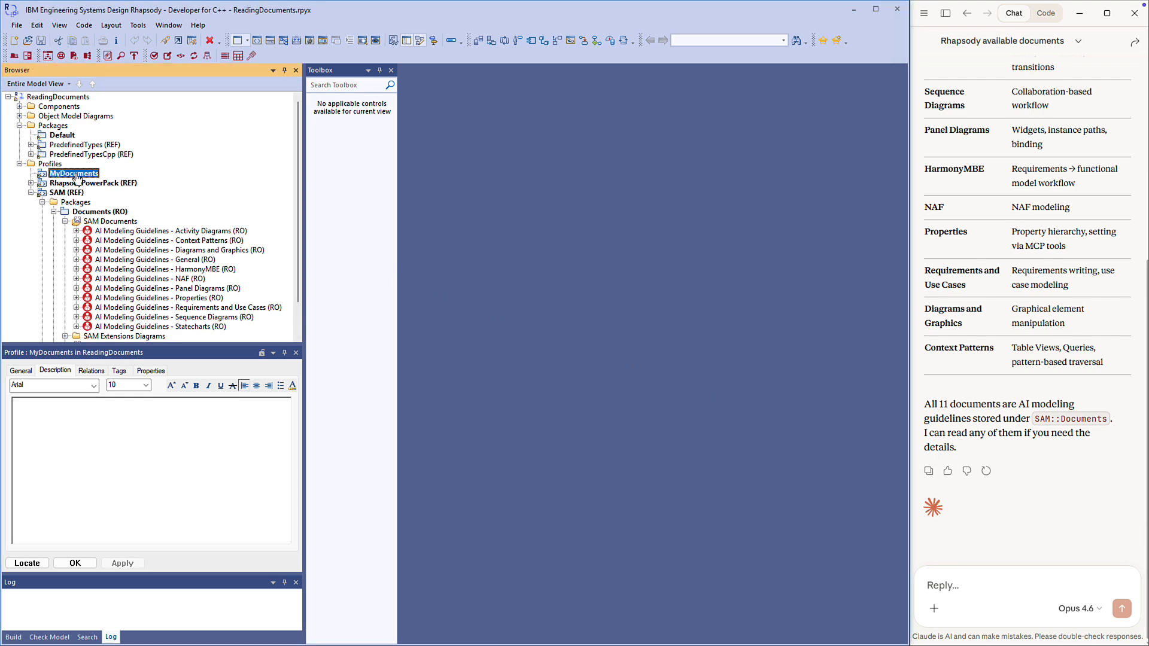
pyautogui.rightClick(76, 175)
pyautogui.moveTo(110, 202)
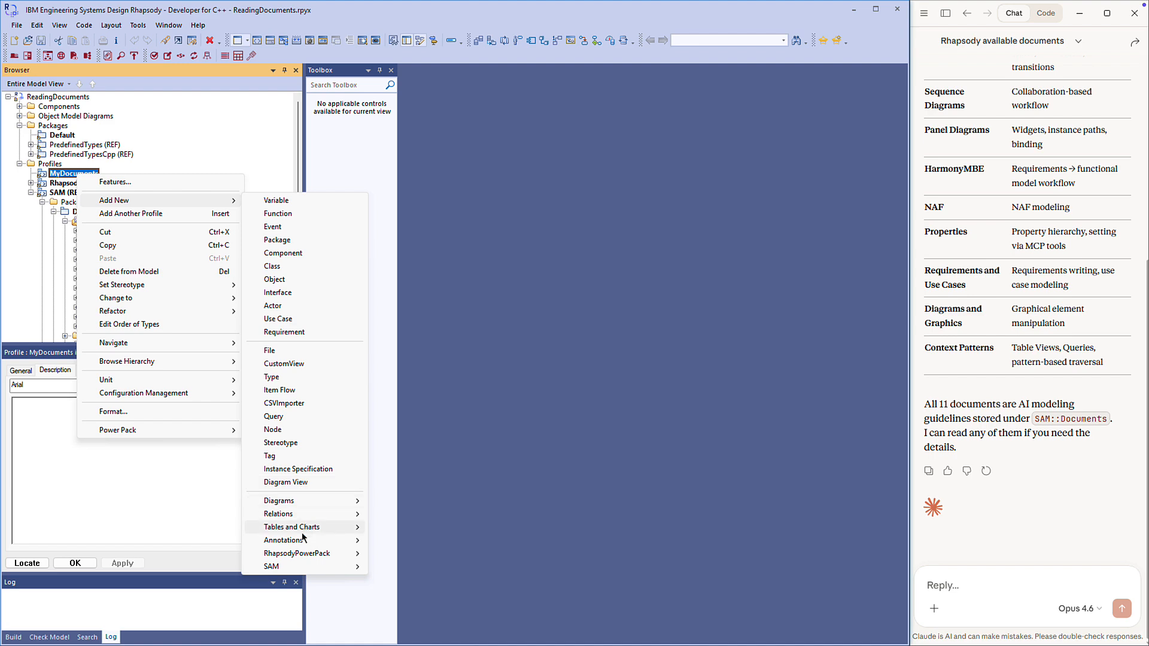
pyautogui.moveTo(303, 538)
pyautogui.click(427, 565)
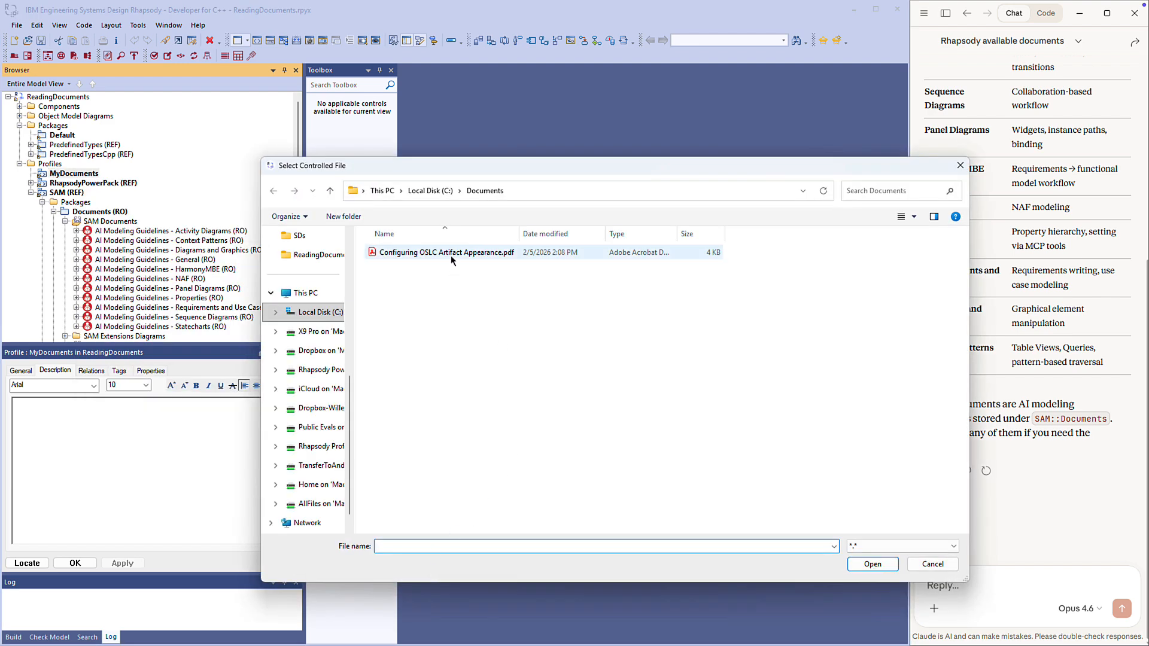
pyautogui.click(450, 255)
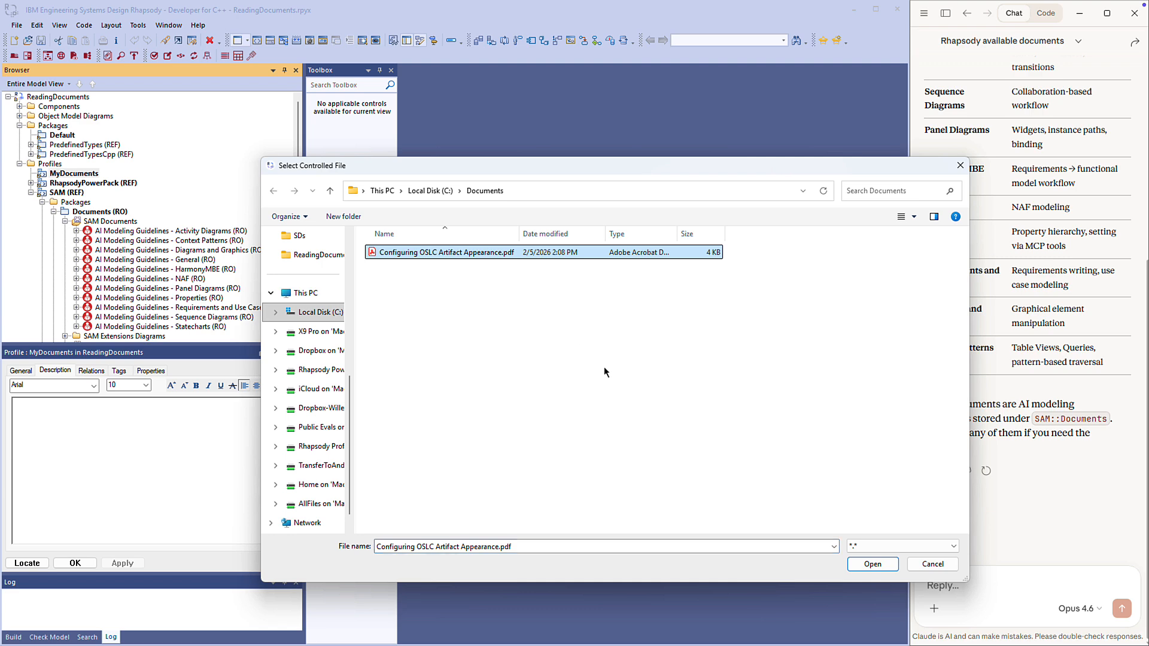
pyautogui.click(865, 566)
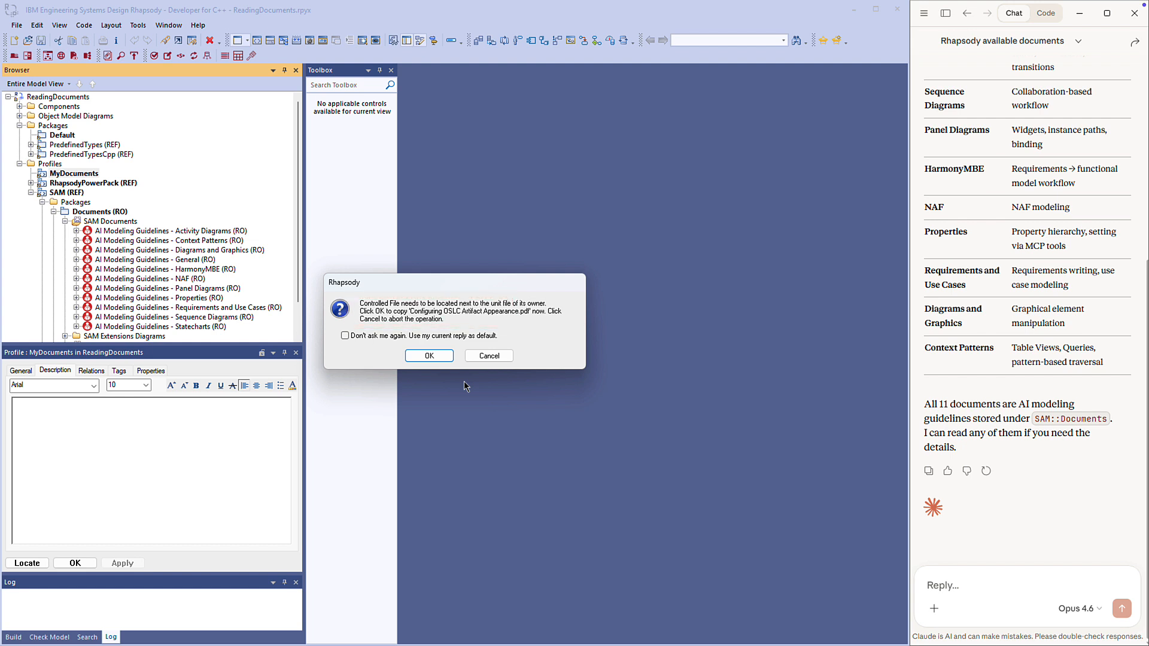
pyautogui.click(429, 355)
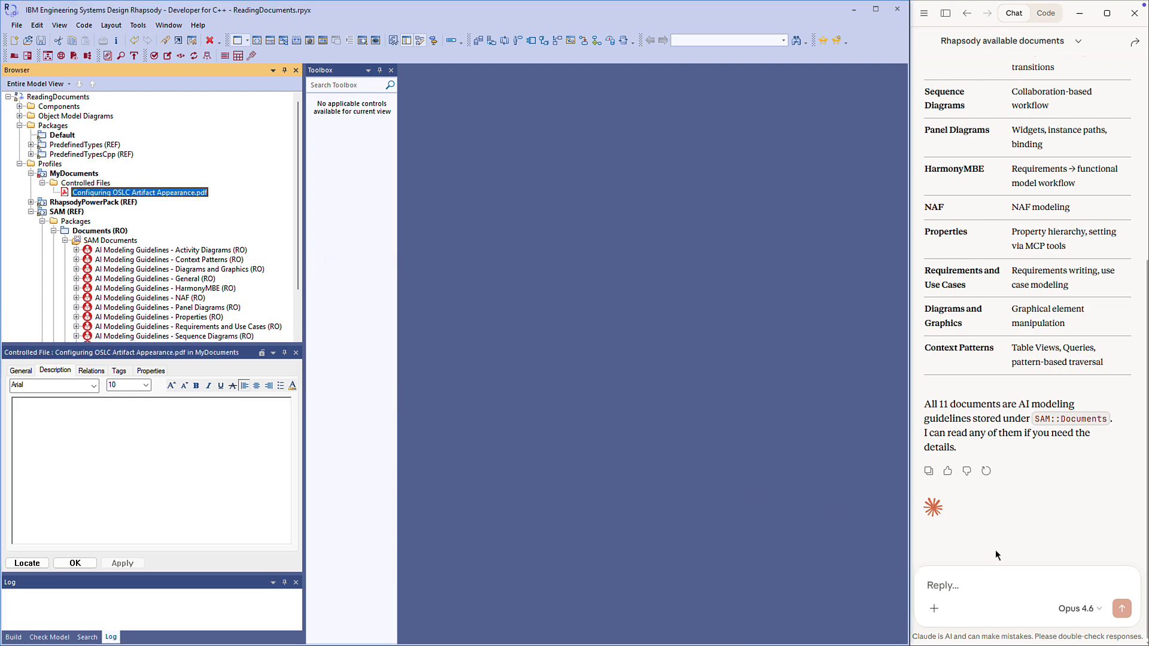
# Ask Claude "What about now ?" in the same conversation to recheck the available documents
pyautogui.click(972, 585)
pyautogui.write('What about now ?')
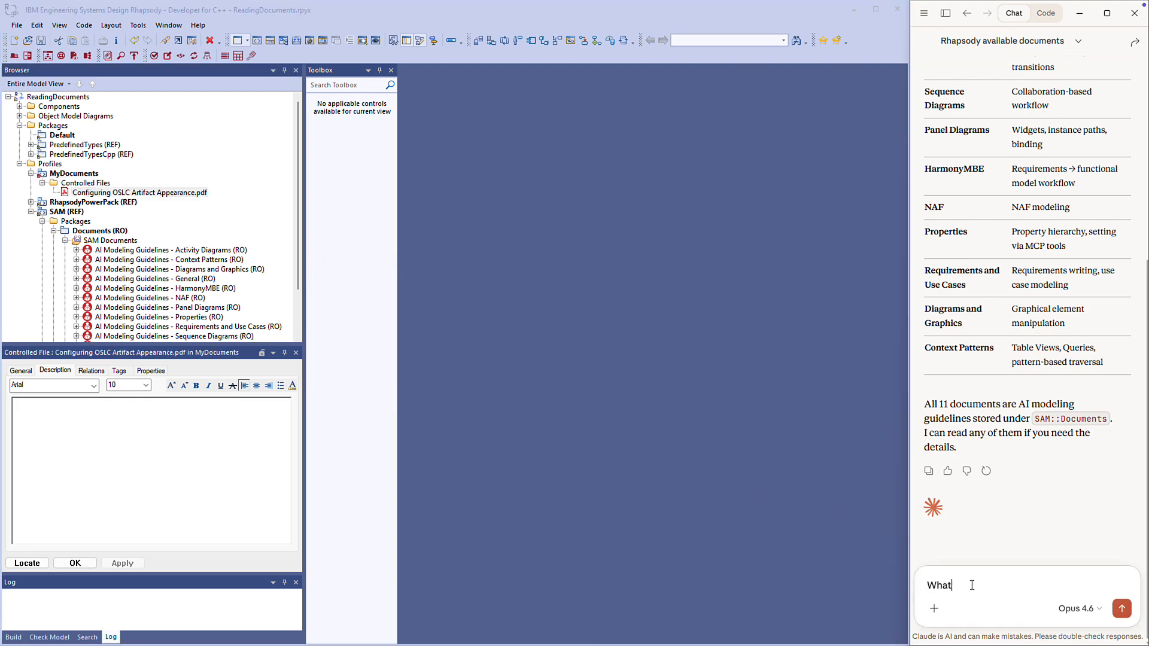
pyautogui.press('Return')
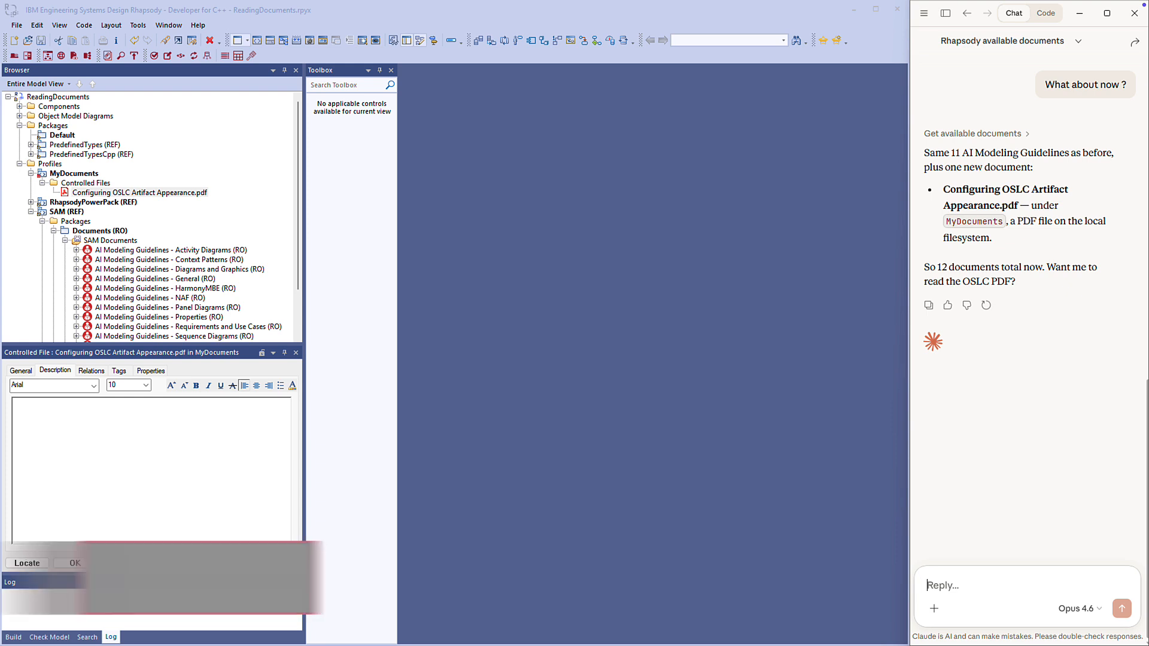
# In Rhapsody, add a new SAM Document to the MyDocuments profile and name it Whats New
pyautogui.click(71, 173)
pyautogui.rightClick(75, 175)
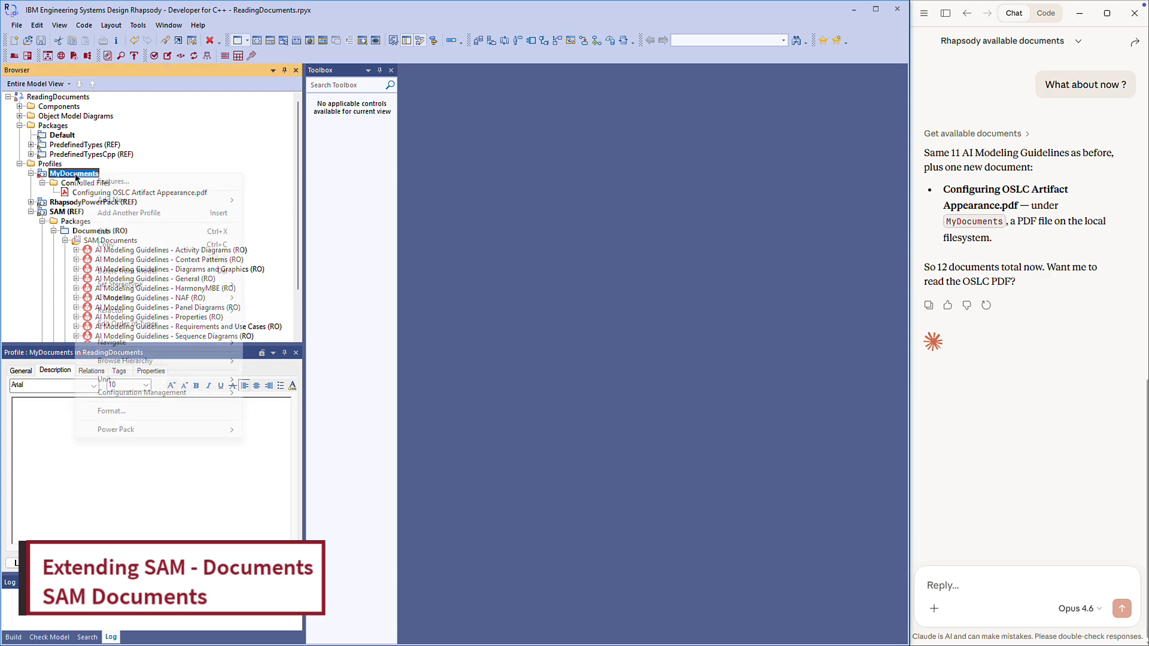
pyautogui.moveTo(120, 204)
pyautogui.moveTo(281, 565)
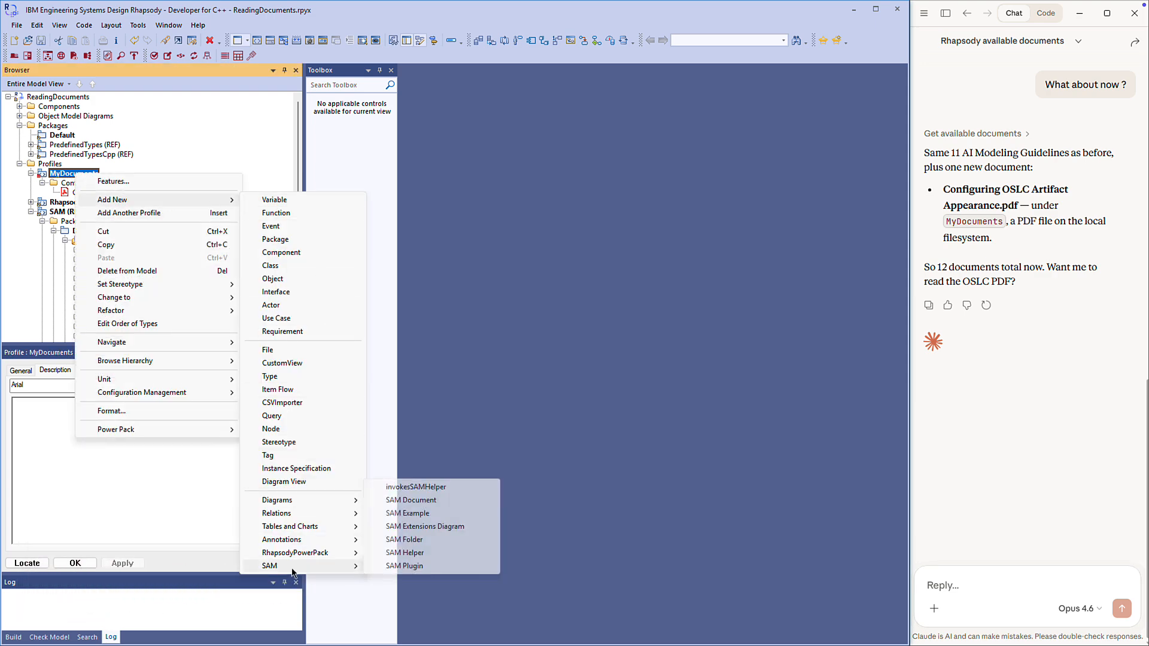
pyautogui.click(420, 500)
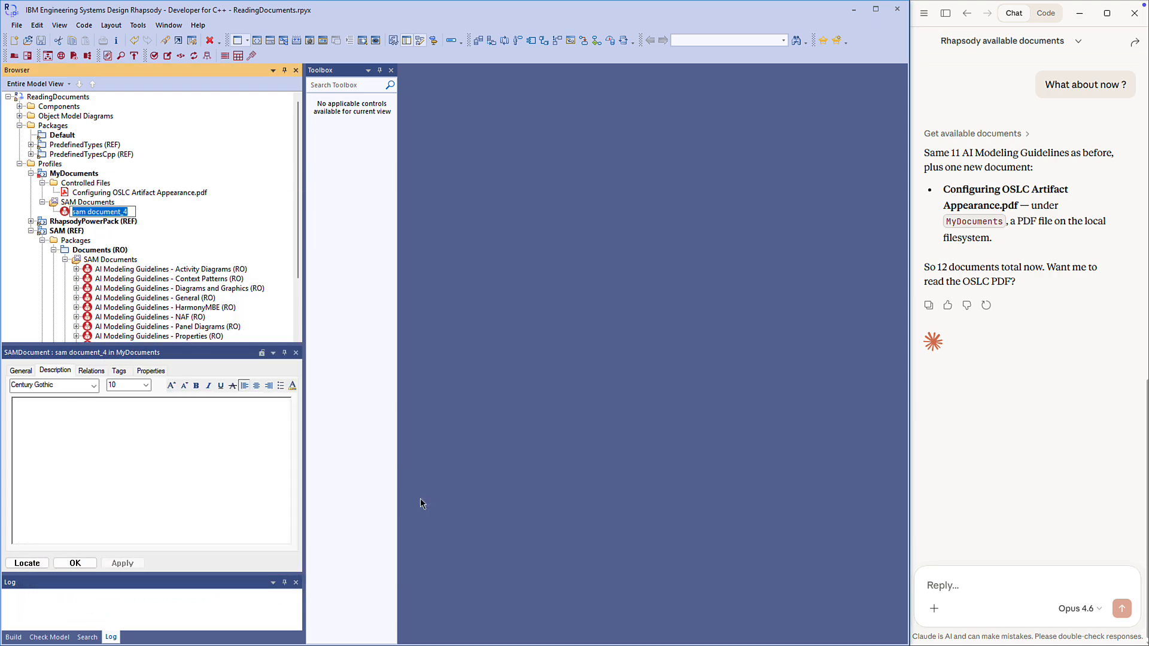
pyautogui.write('Whats New')
pyautogui.press('Return')
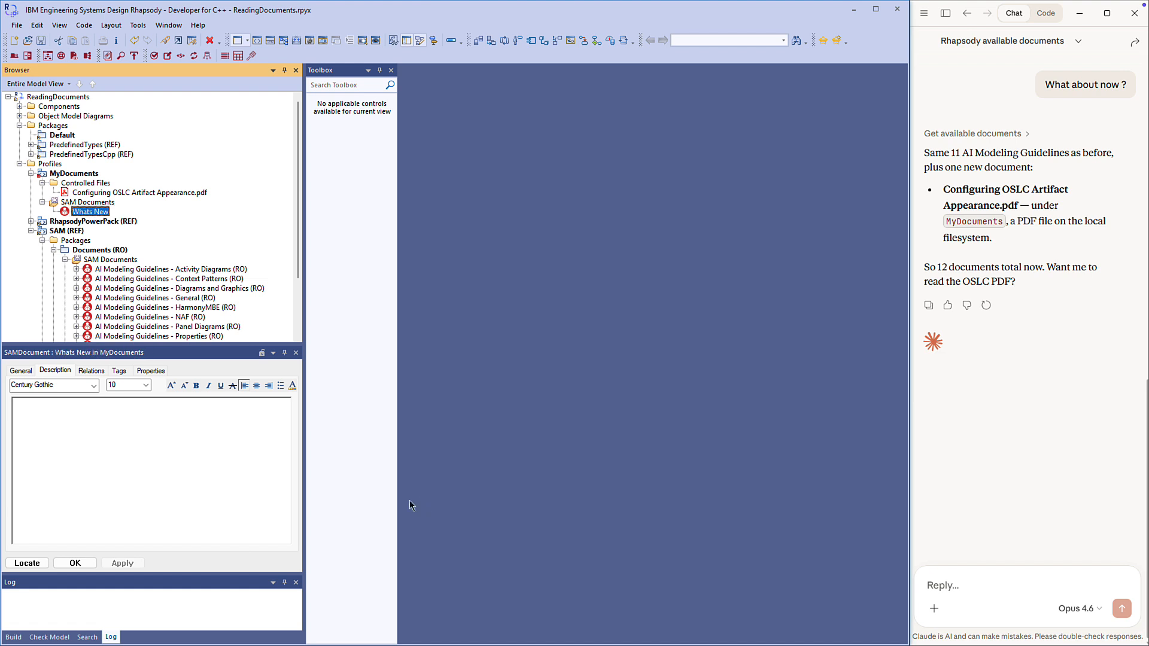
# Set the pathToFile tag of the Whats New document to ../Documents/New.pdf
pyautogui.click(120, 371)
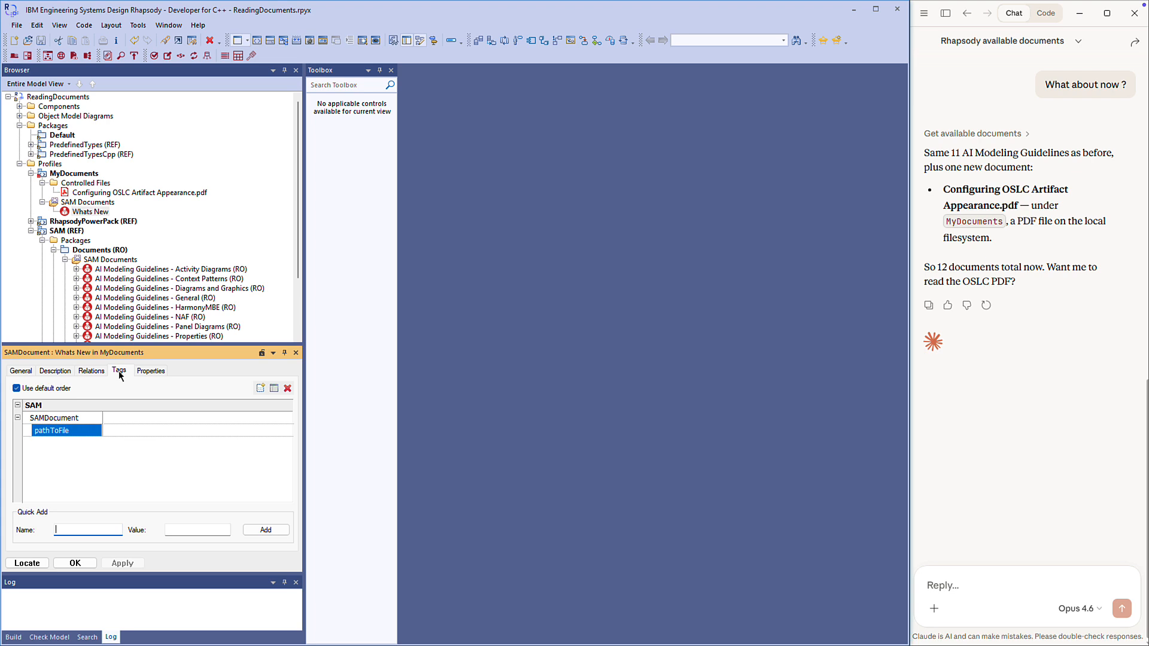
pyautogui.click(115, 431)
pyautogui.write('..')
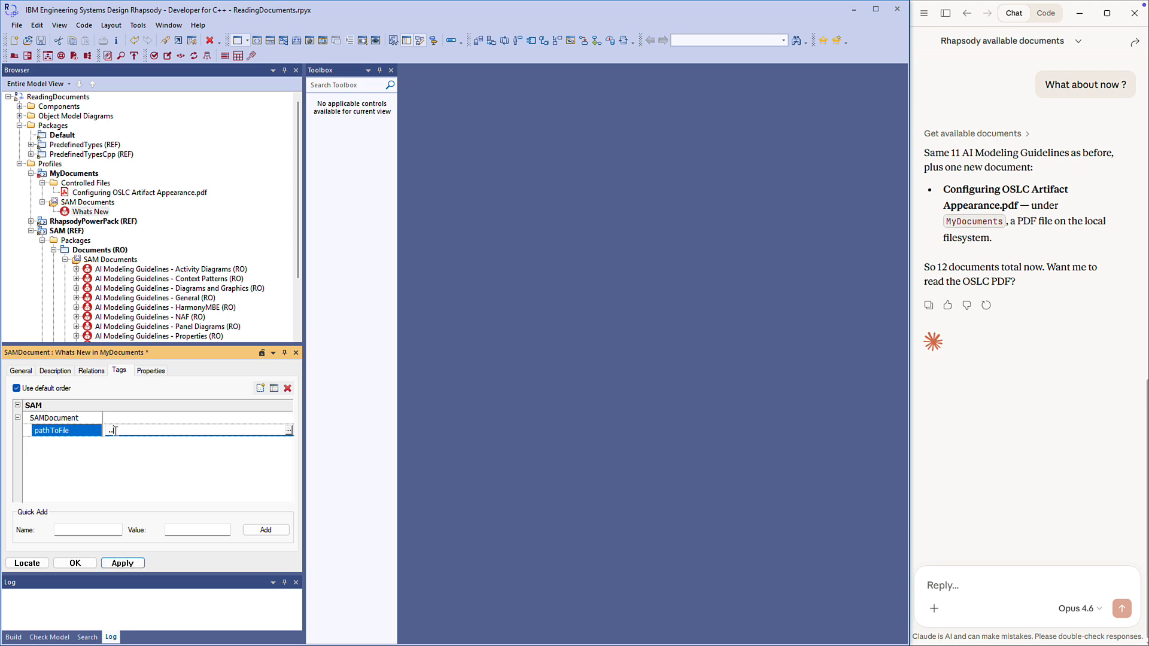
pyautogui.write('/Documents/New.pdf')
pyautogui.press('Return')
# Enter "What's New in the Rhapsody Power Pack" as the Whats New document's description and apply it
pyautogui.click(55, 371)
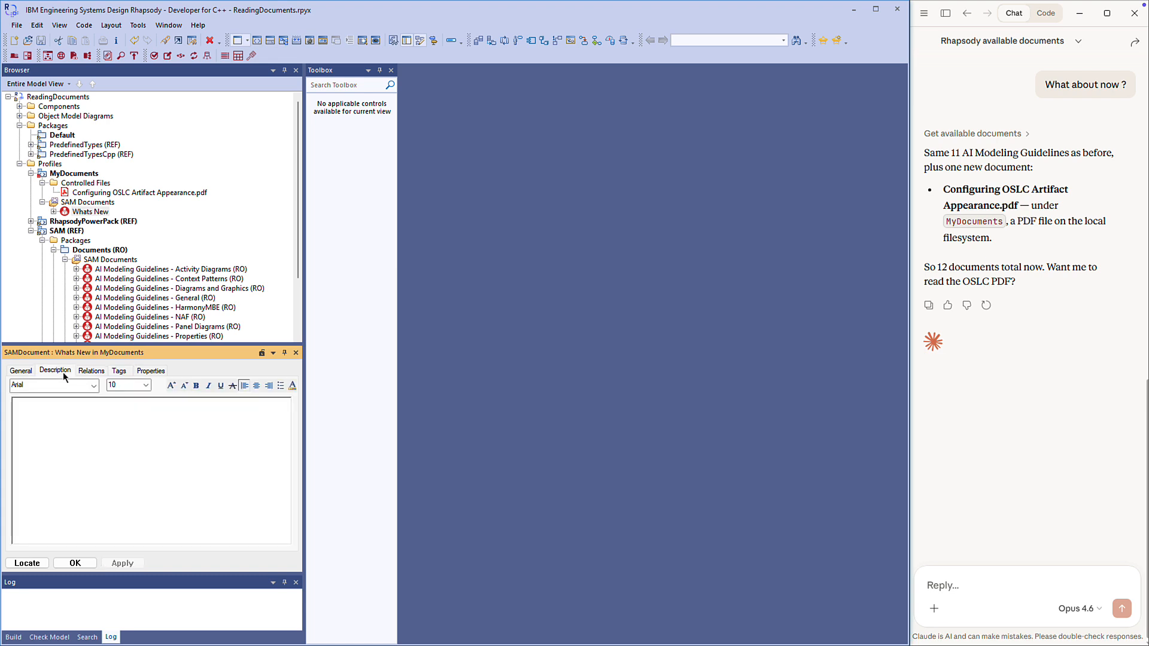
pyautogui.write("What's New in the R")
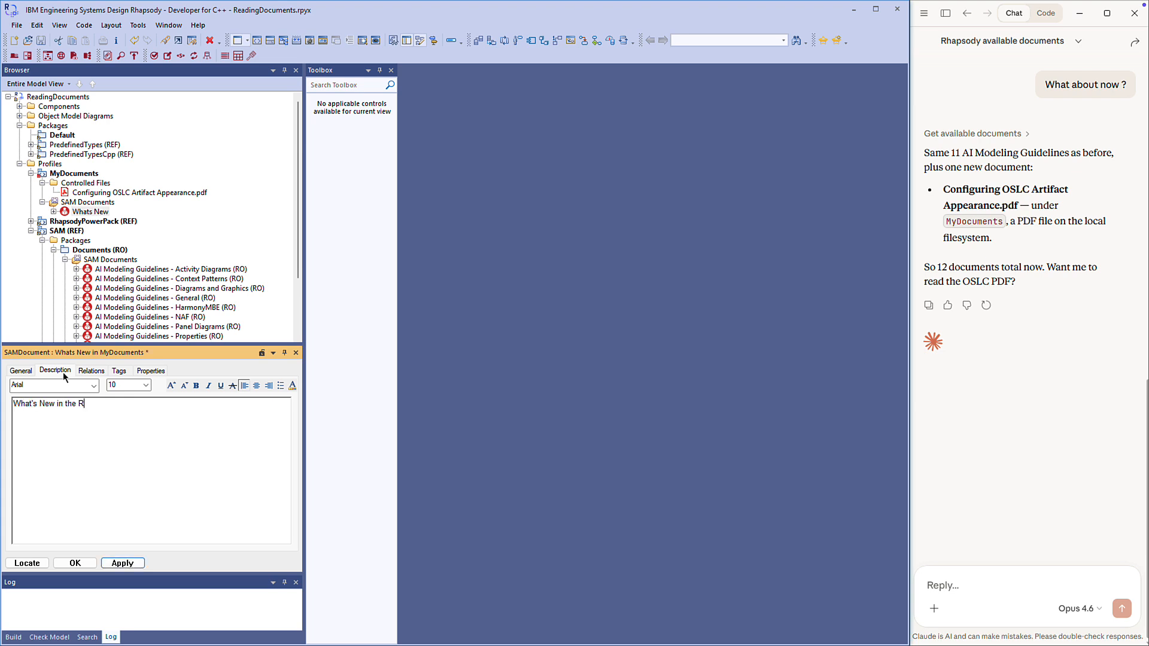
pyautogui.write('hapsody Power Pack')
pyautogui.click(130, 565)
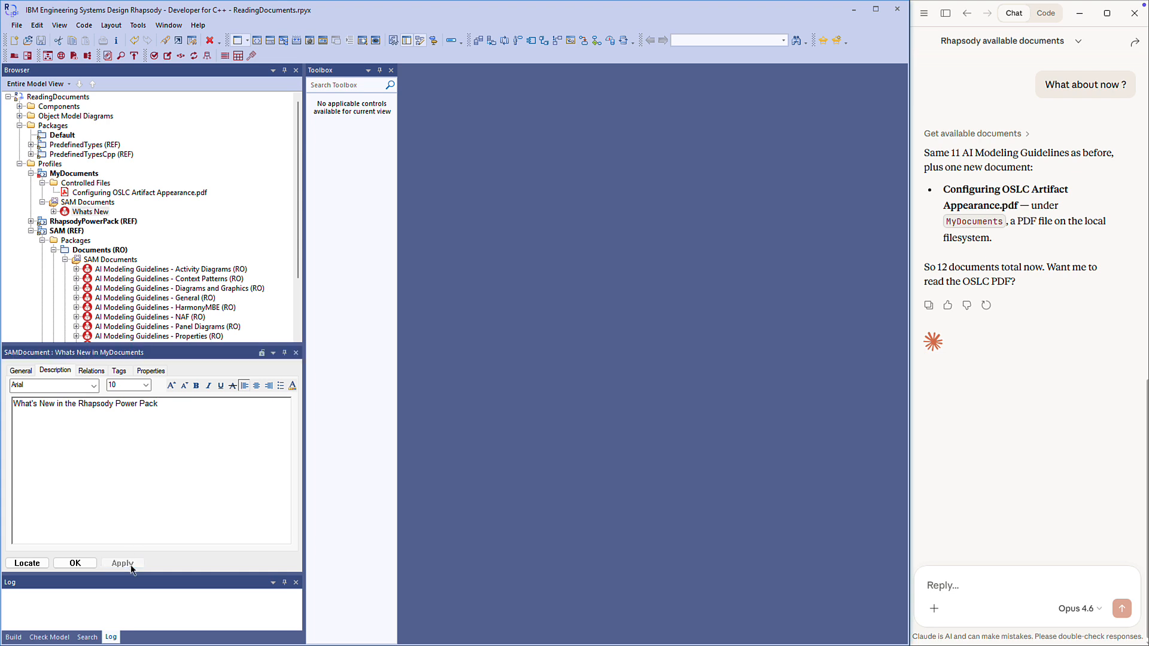
# Ask Claude "What about now ?" again, and follow up with "Read the last one" once it has answered
pyautogui.click(941, 579)
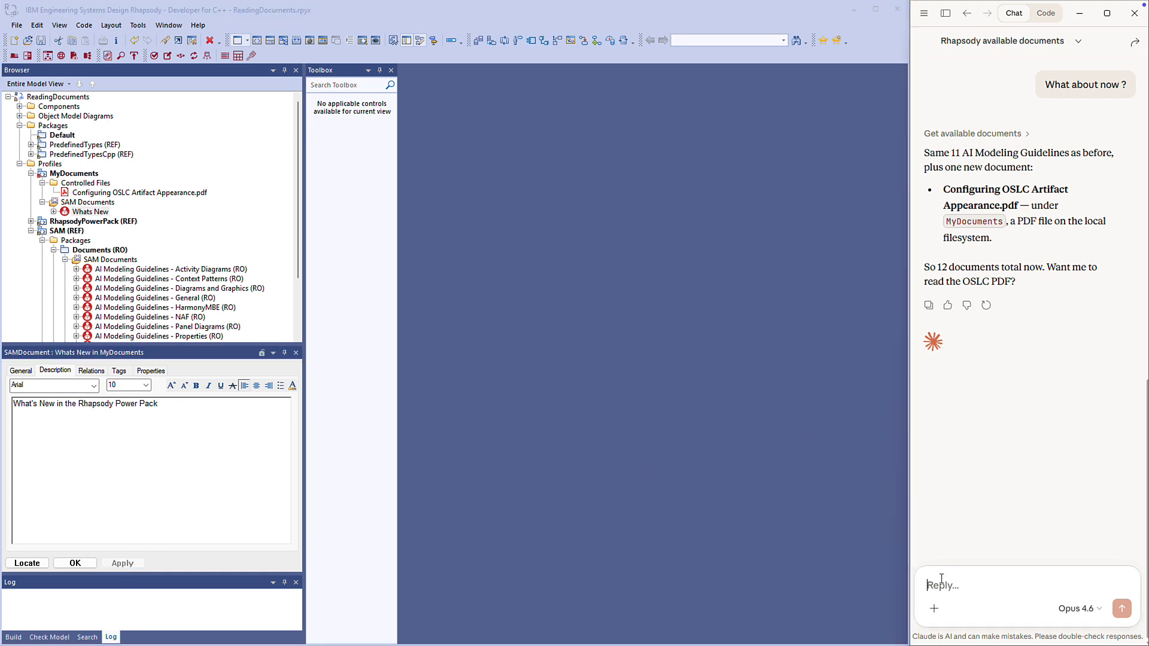
pyautogui.write('What about now ?')
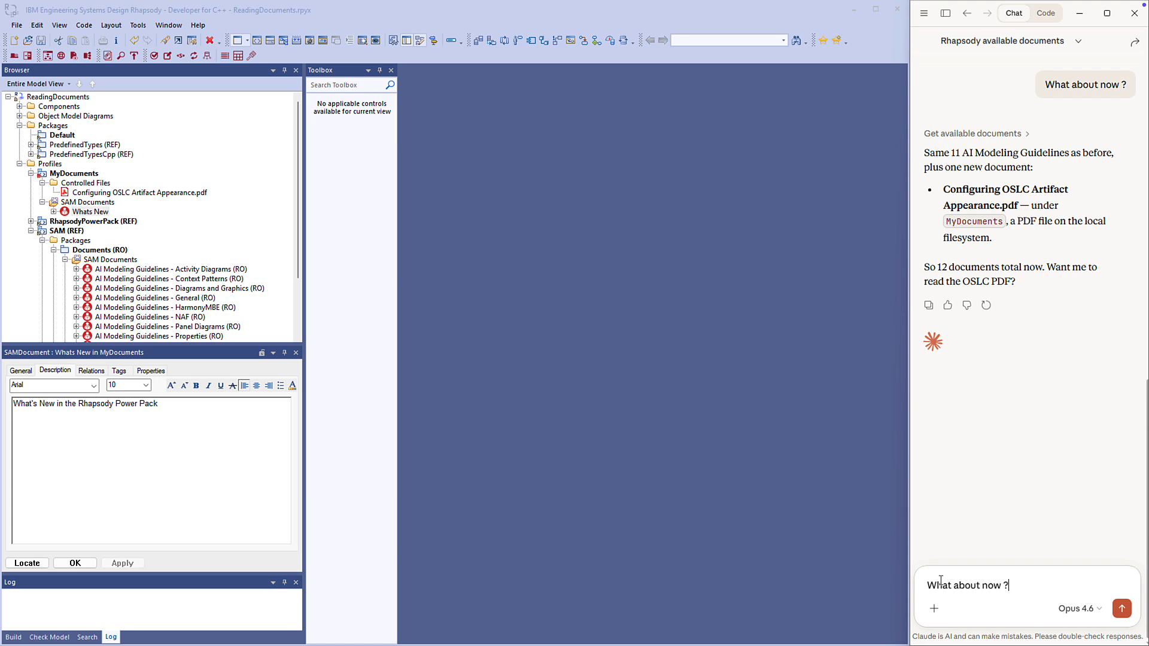
pyautogui.press('Return')
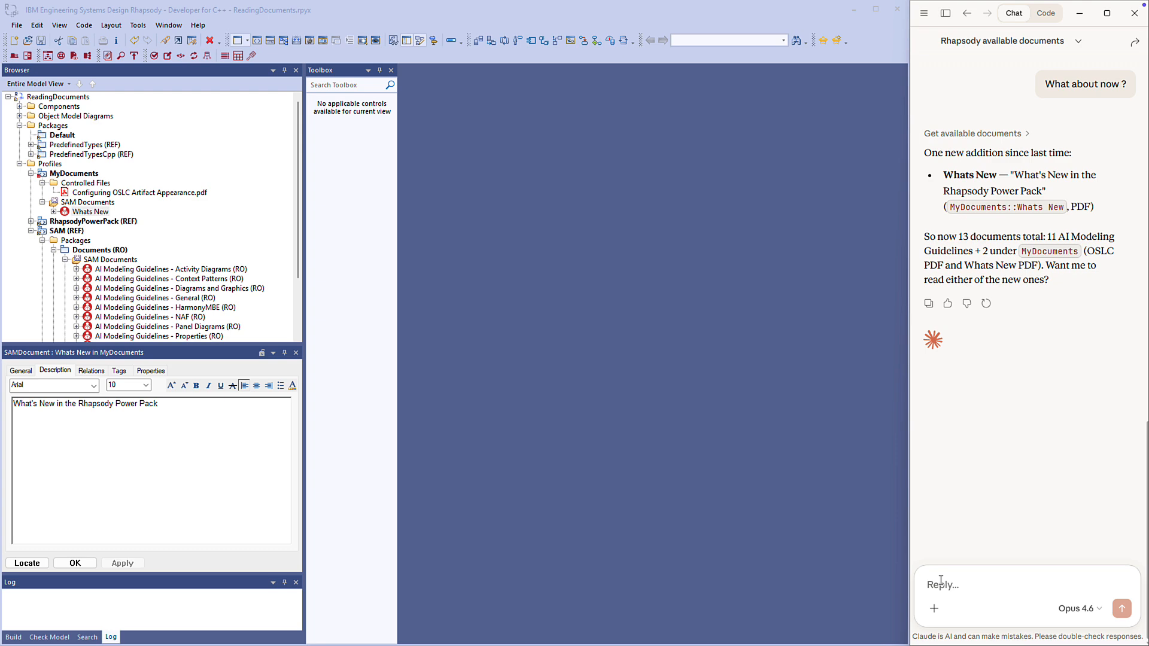
pyautogui.write('Read the last one')
pyautogui.press('Return')
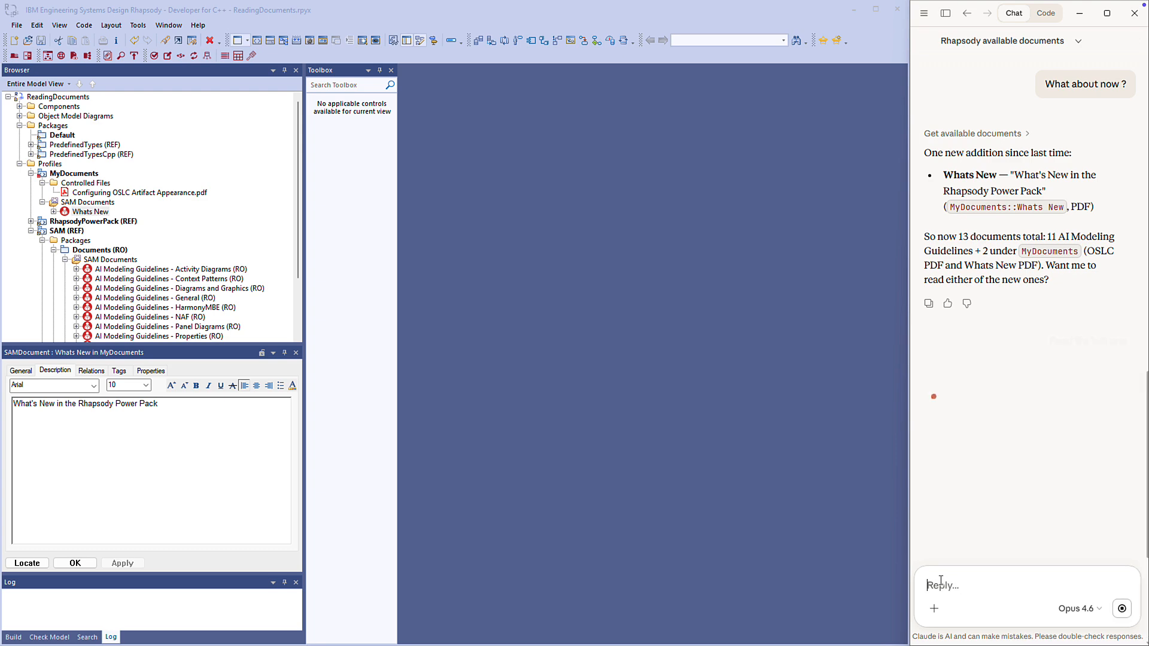